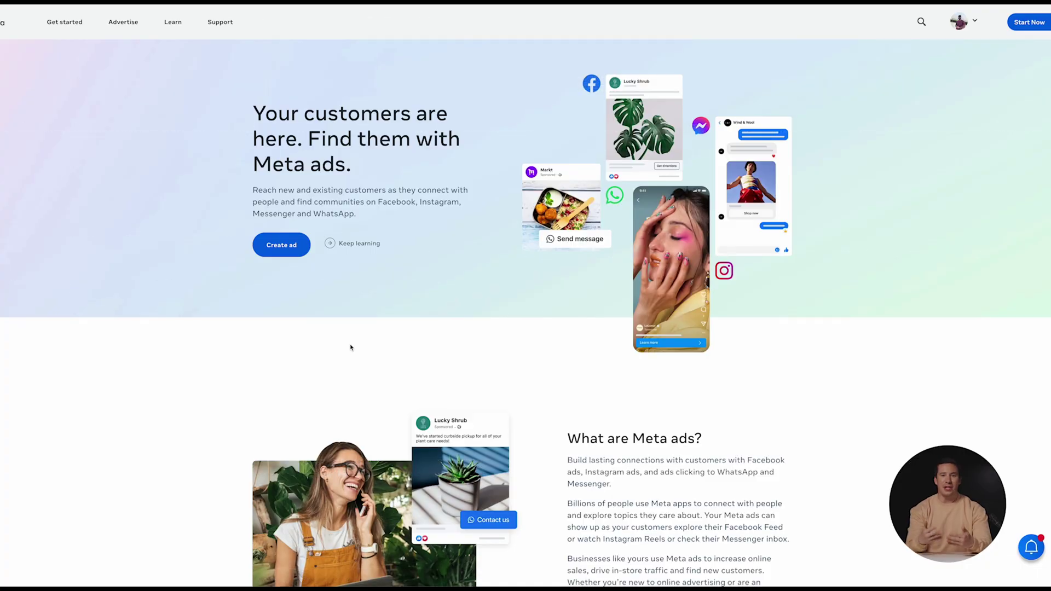
scroll(352, 342, down, 2)
scroll(353, 339, down, 1)
scroll(354, 336, down, 3)
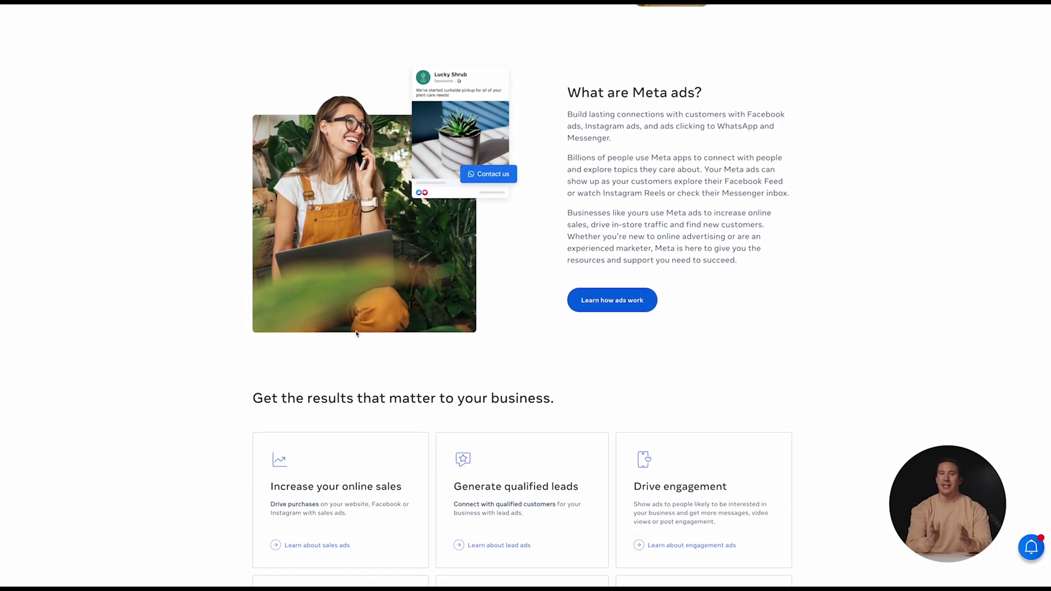
scroll(357, 333, down, 2)
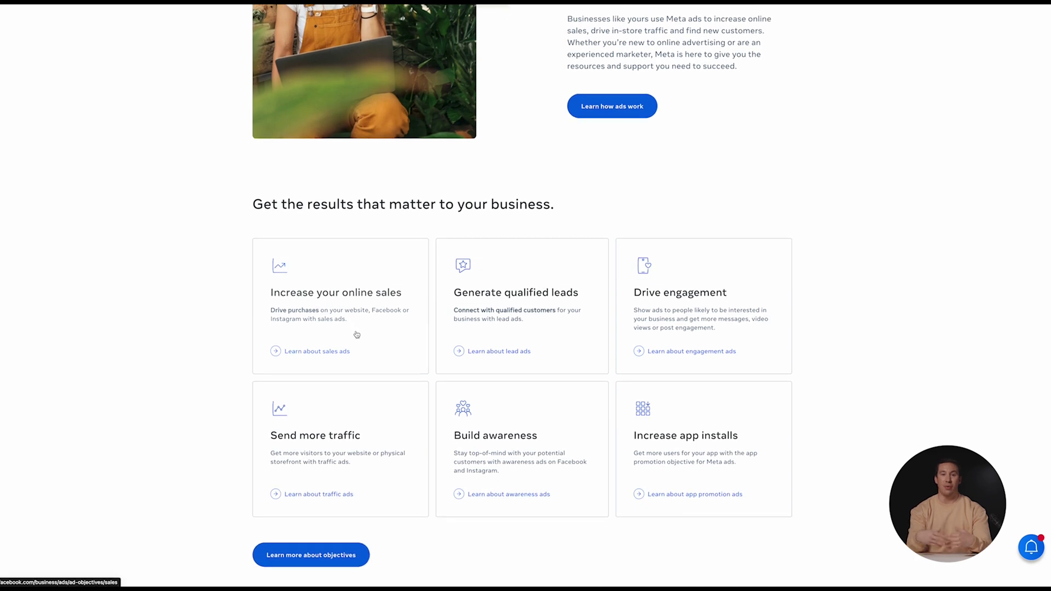
scroll(356, 334, down, 3)
scroll(357, 334, down, 1)
scroll(357, 333, down, 3)
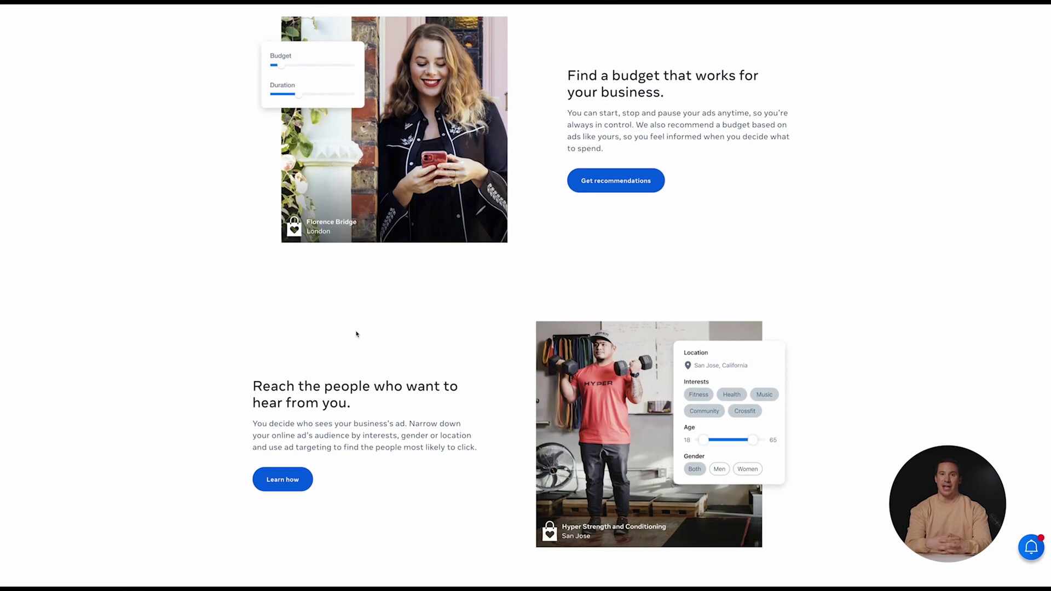
scroll(357, 334, down, 3)
scroll(357, 334, down, 4)
scroll(356, 334, down, 1)
scroll(357, 334, down, 1)
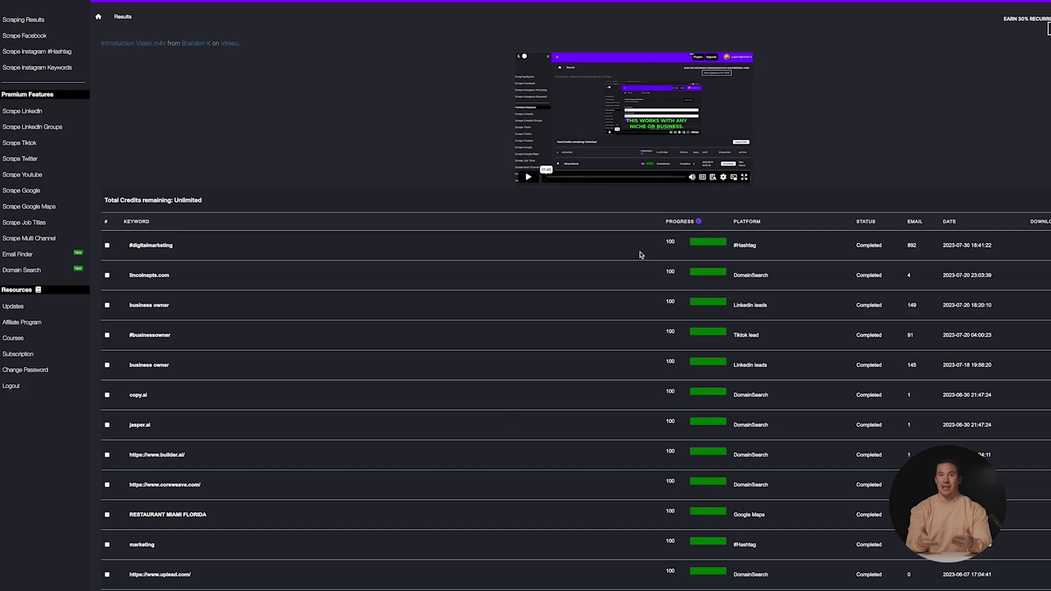
- Open IGLeads' Scrape Instagram #Hashtag form from the left sidebar
click(49, 52)
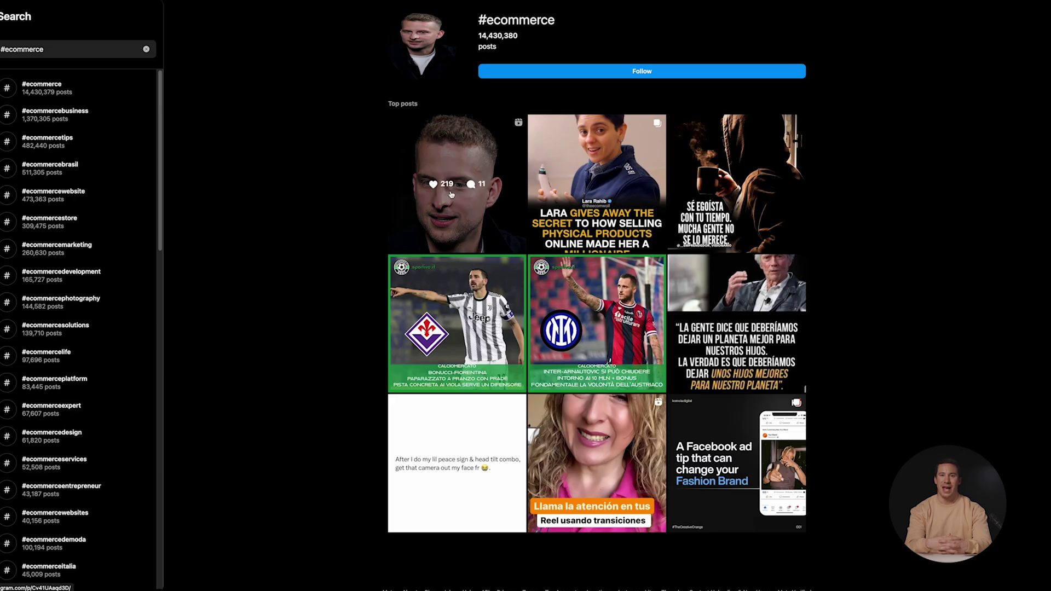
scroll(451, 194, down, 1)
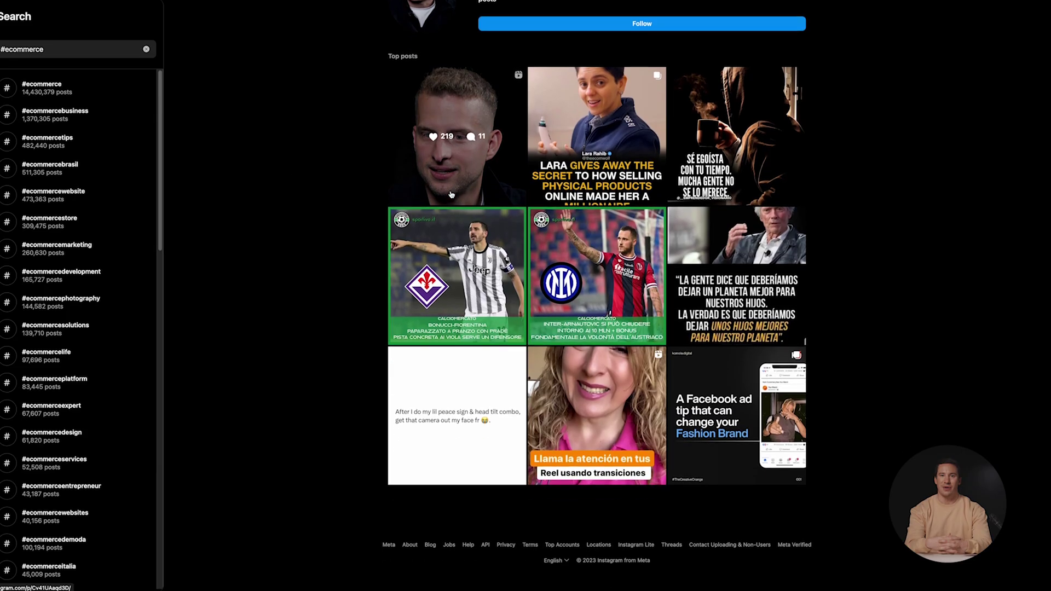
scroll(451, 195, up, 1)
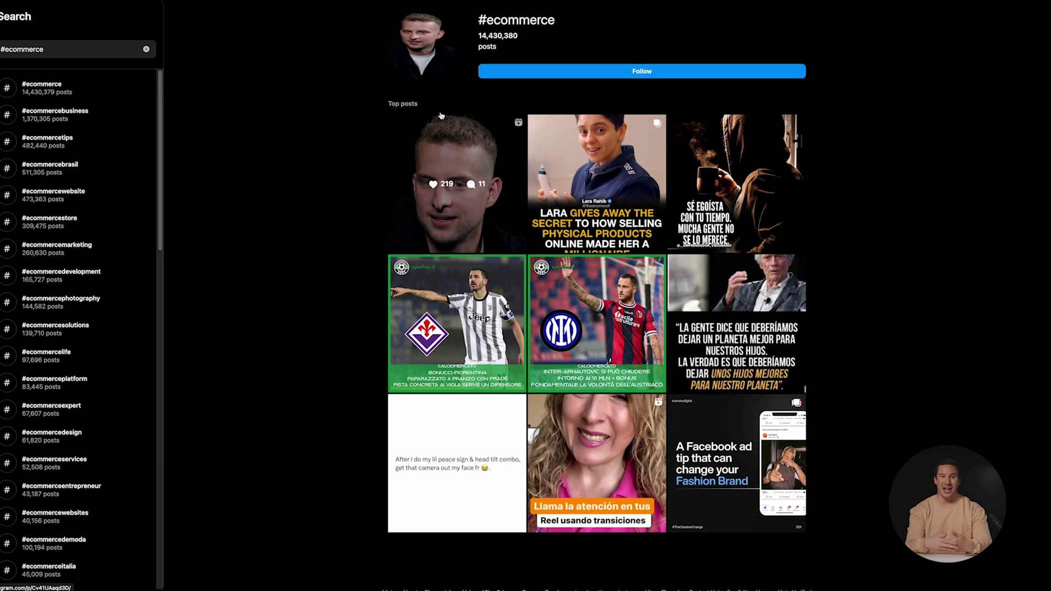
- Close Instagram's hashtag search panel, leaving the #ecommerce page showing 14,430,380 posts
click(403, 101)
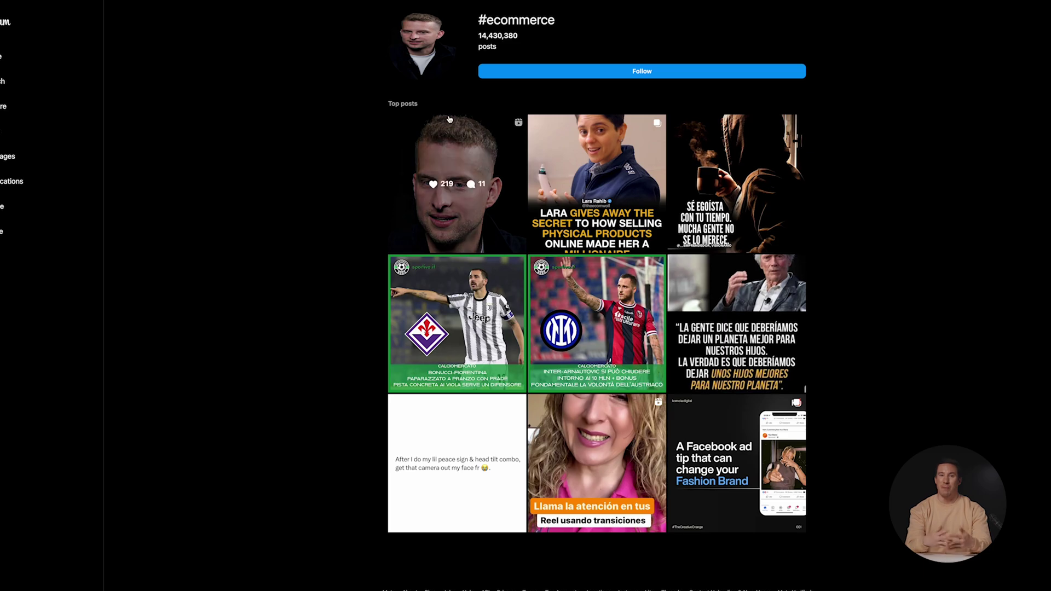
scroll(447, 105, down, 1)
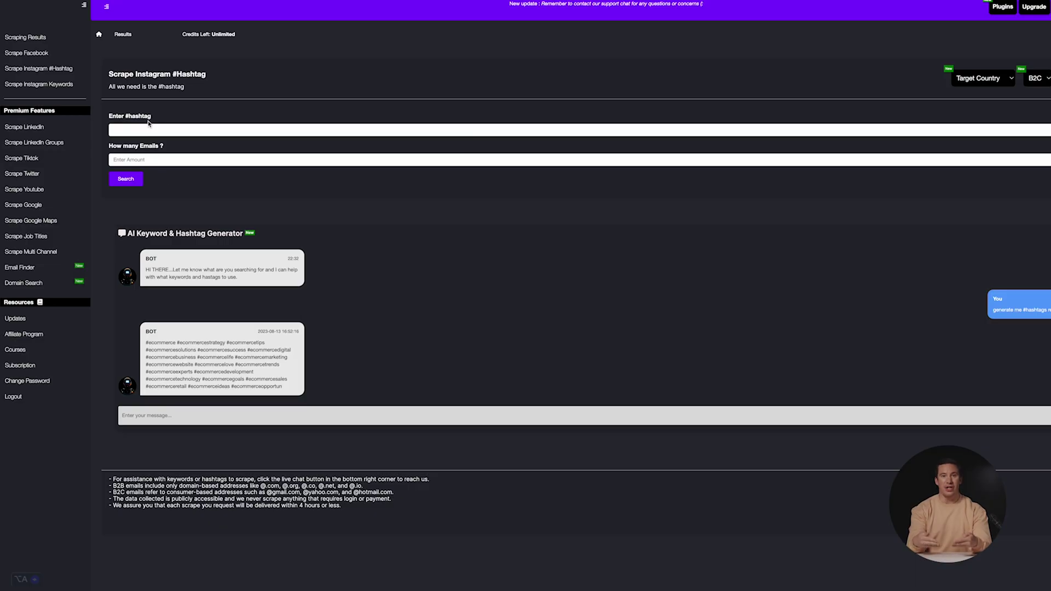
- Enter #ecommerce as the hashtag and move to the 1000-email amount field
click(147, 128)
text(#ecommerce)
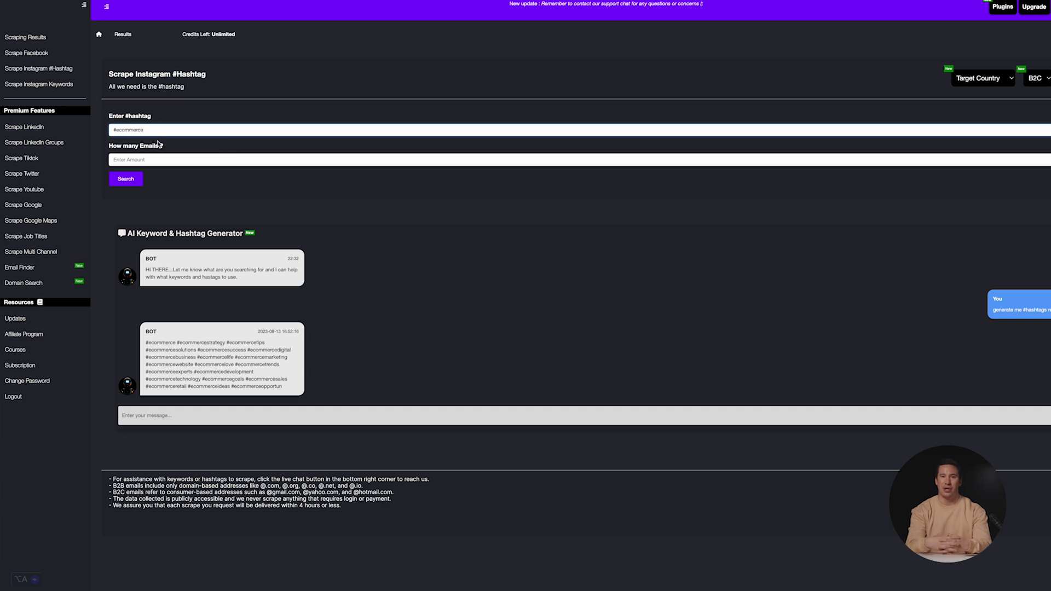
click(152, 159)
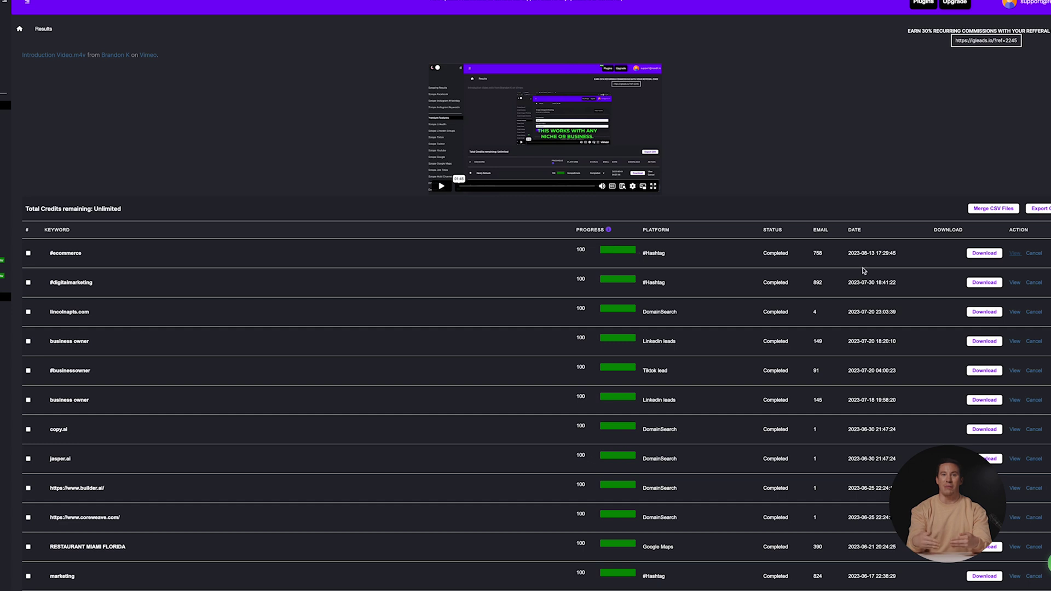
- Download the completed #ecommerce results (758 emails) as a CSV
click(992, 255)
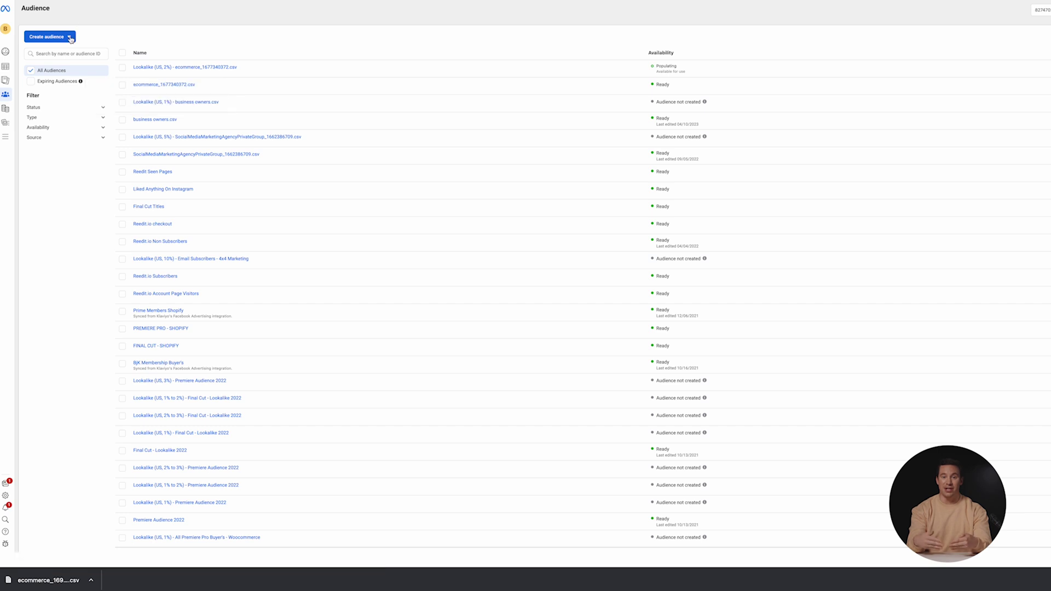
- Begin a new Custom Audience sourced from a customer list
click(66, 37)
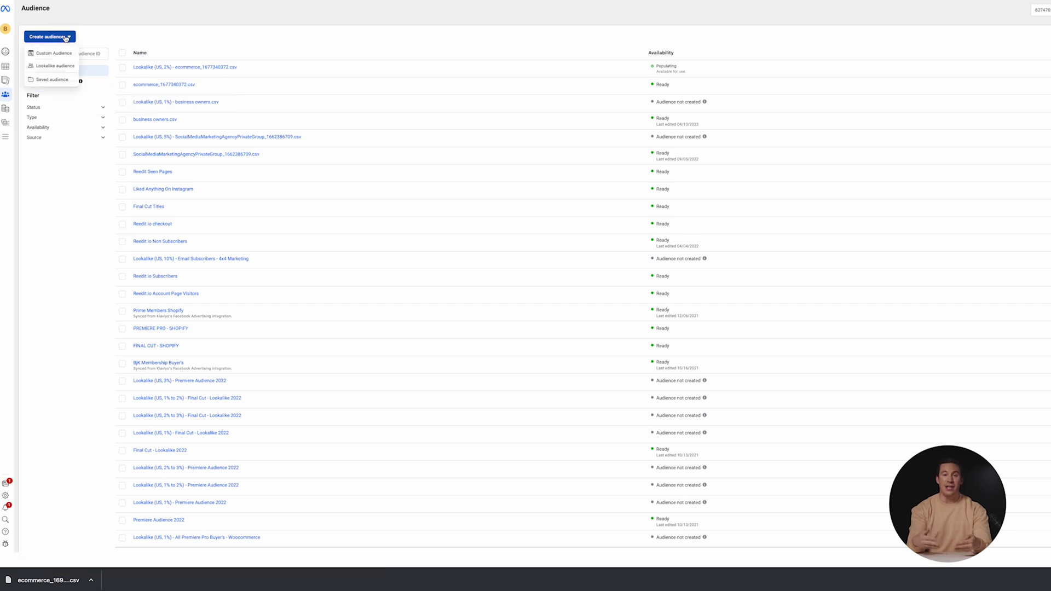
click(54, 53)
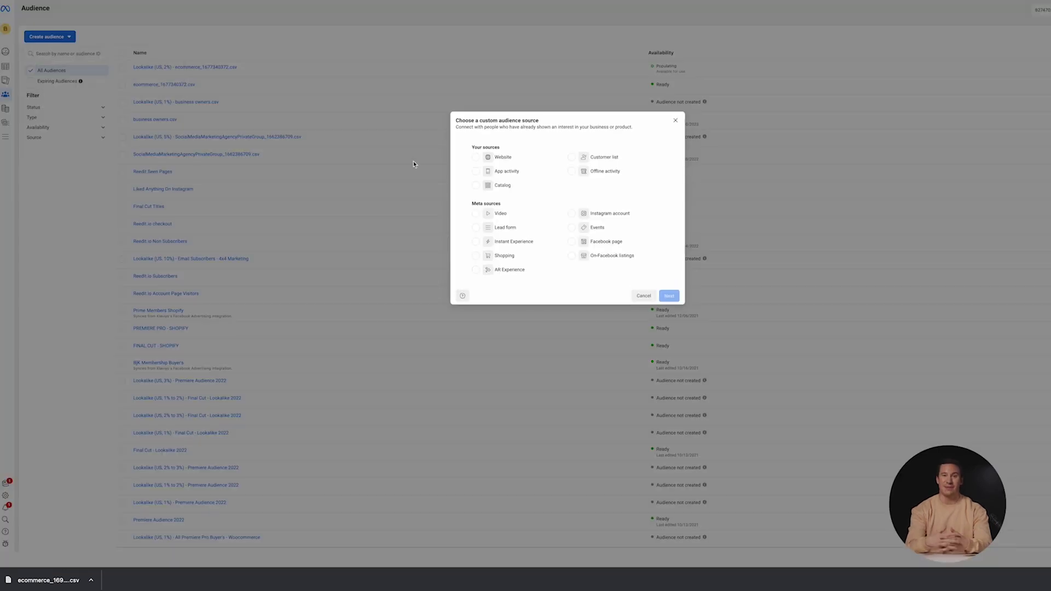
click(604, 157)
click(669, 296)
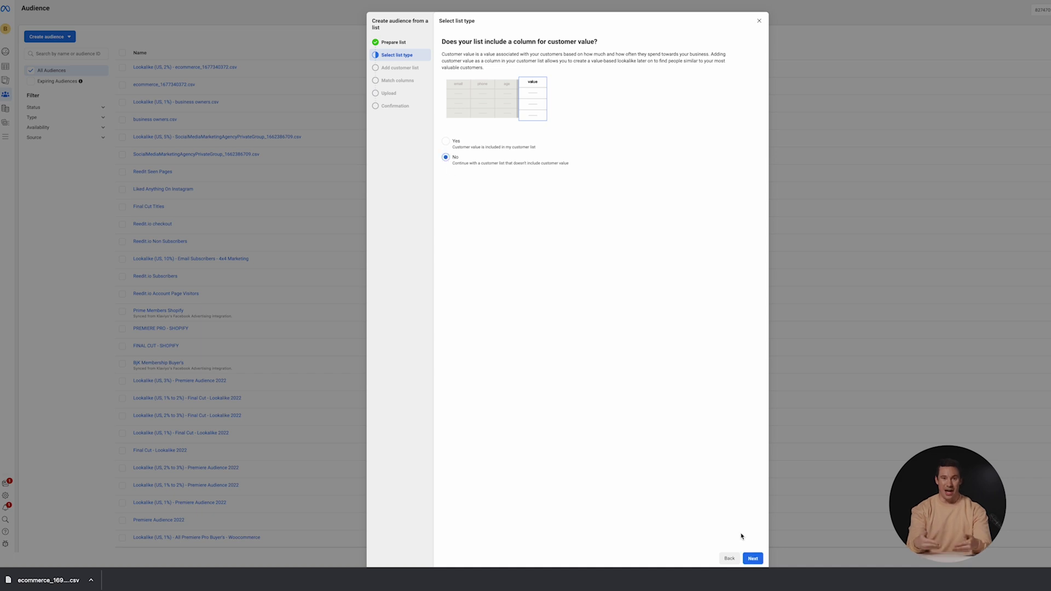
- Upload ecommerce_1691946377.csv without a customer value column and start a lookalike from it
click(754, 559)
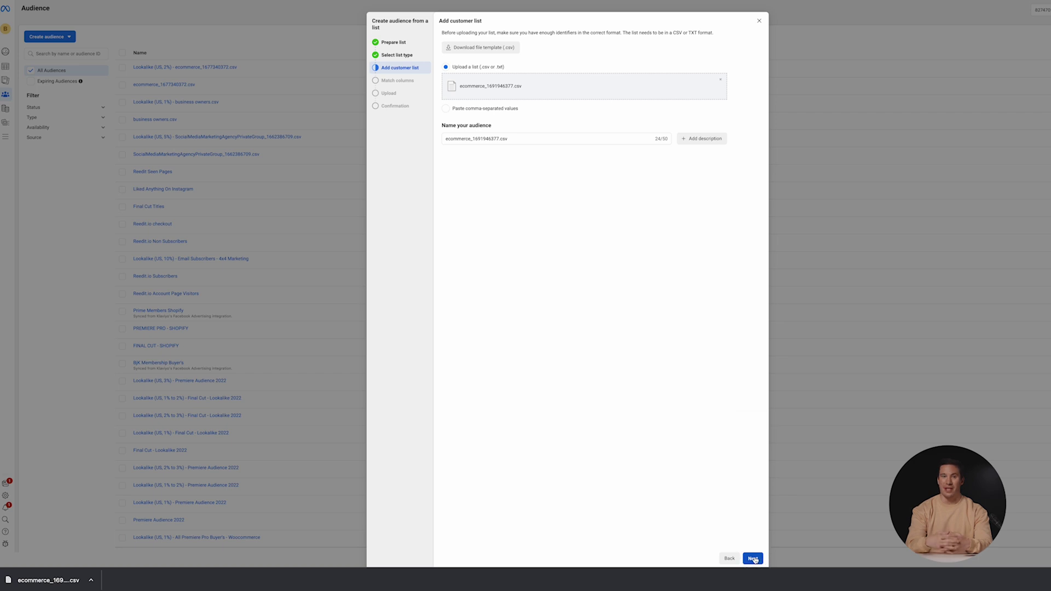
click(754, 560)
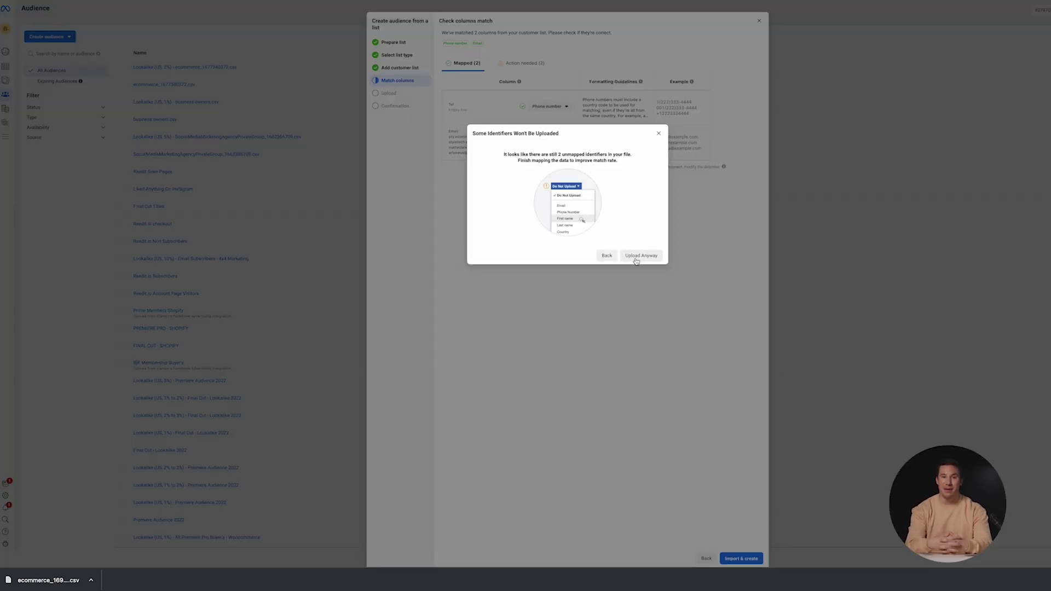
click(636, 257)
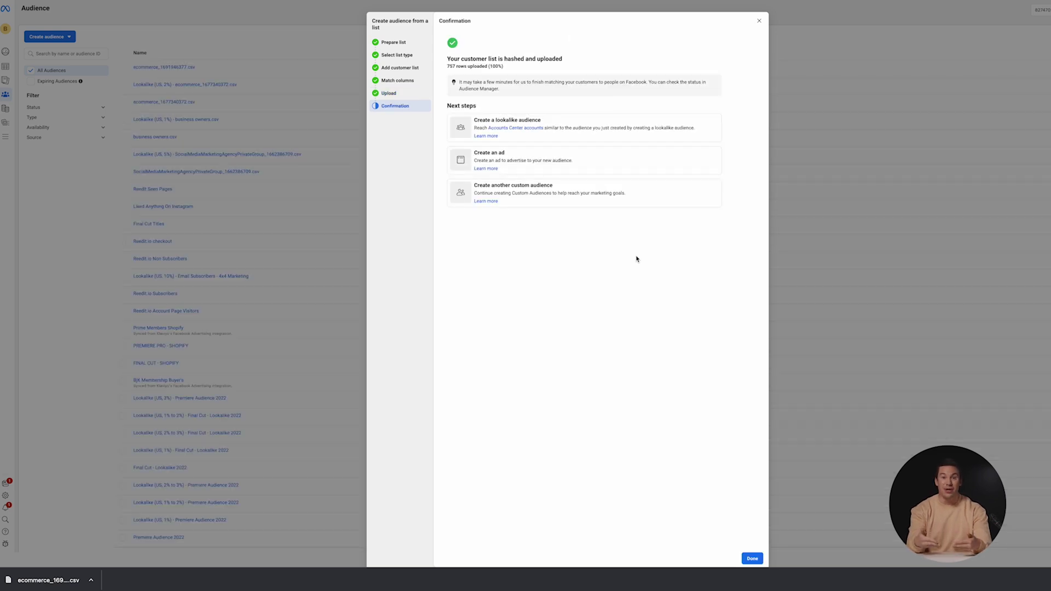
click(526, 121)
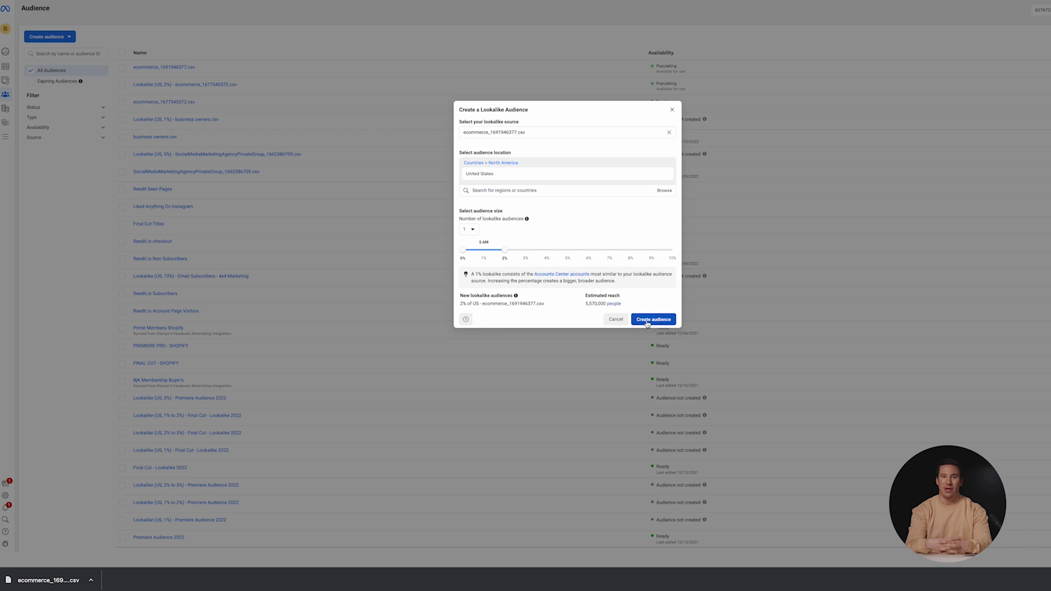
- Create the United States lookalike at 2% size from the ecommerce_1691946377.csv list
click(648, 323)
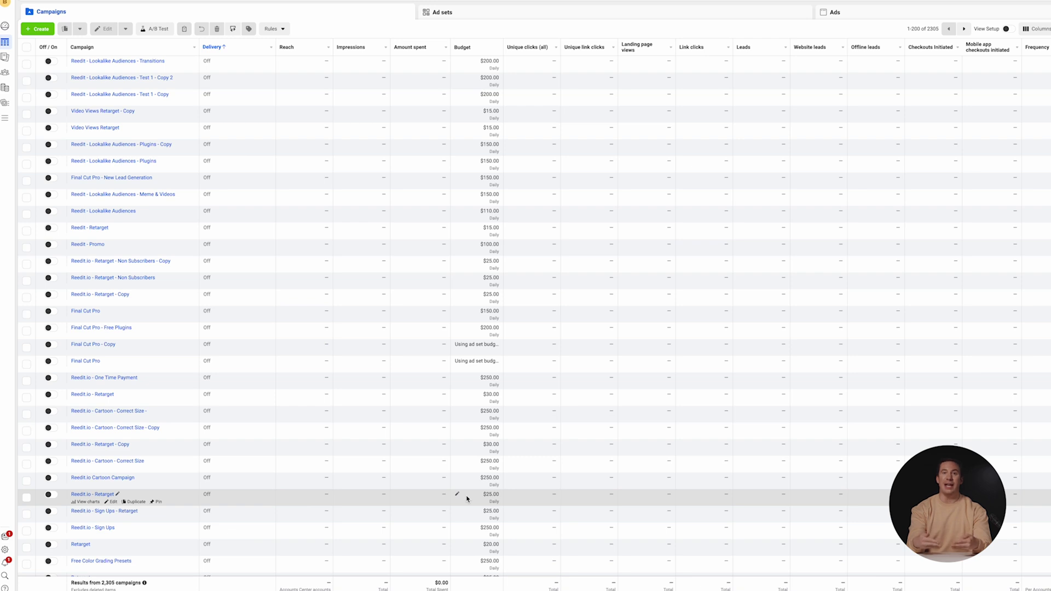
- Create a Leads-objective campaign named 'IGLeads - Exported Leads'
click(41, 29)
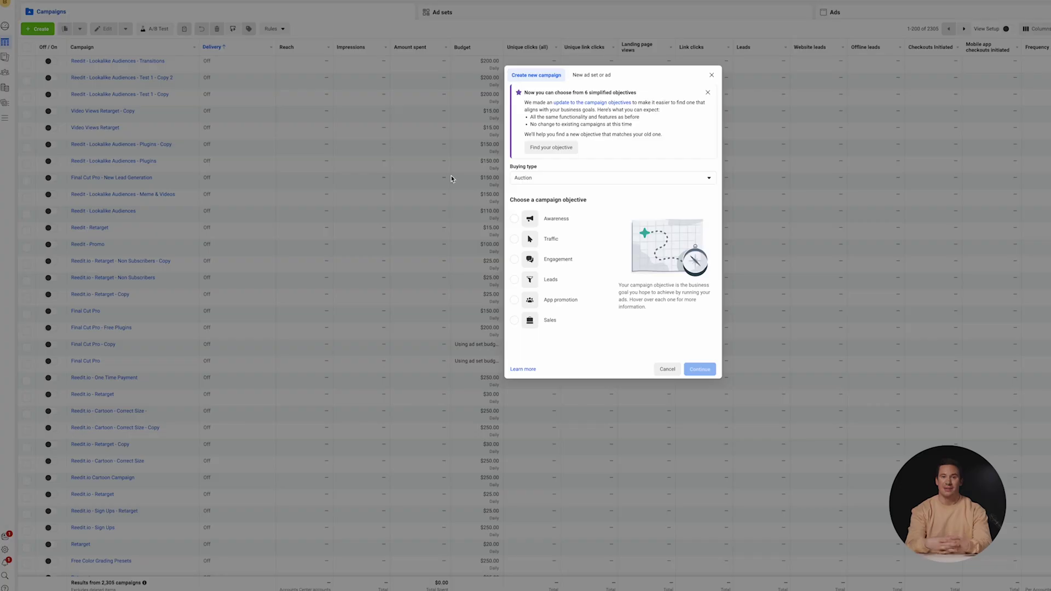
click(516, 280)
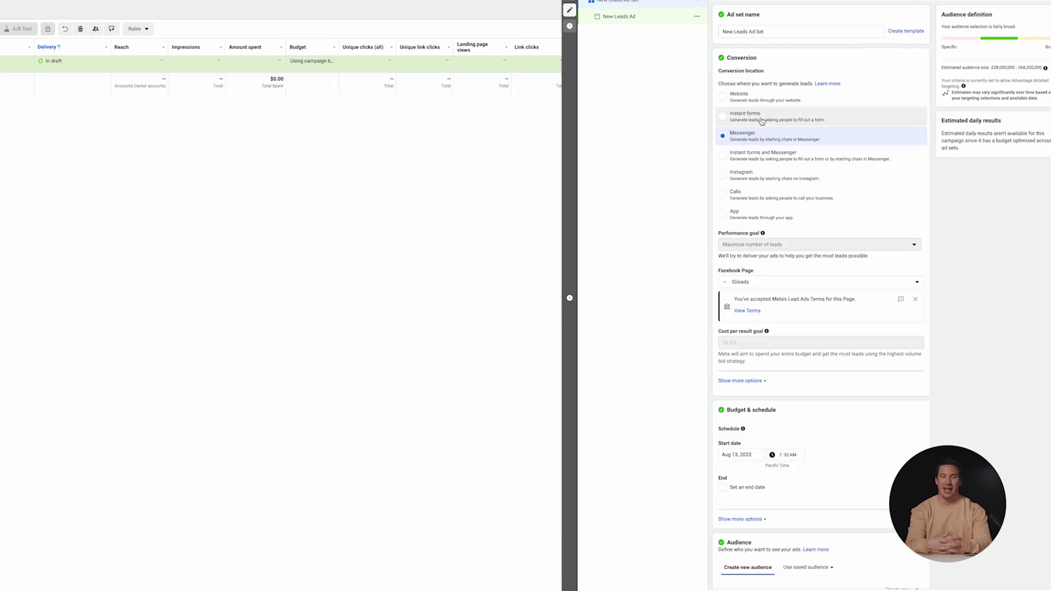
- Set Instant forms as conversion location and add the 'Lookalike (US, 2%) - ecommerce csv' audience
click(764, 114)
scroll(772, 174, down, 1)
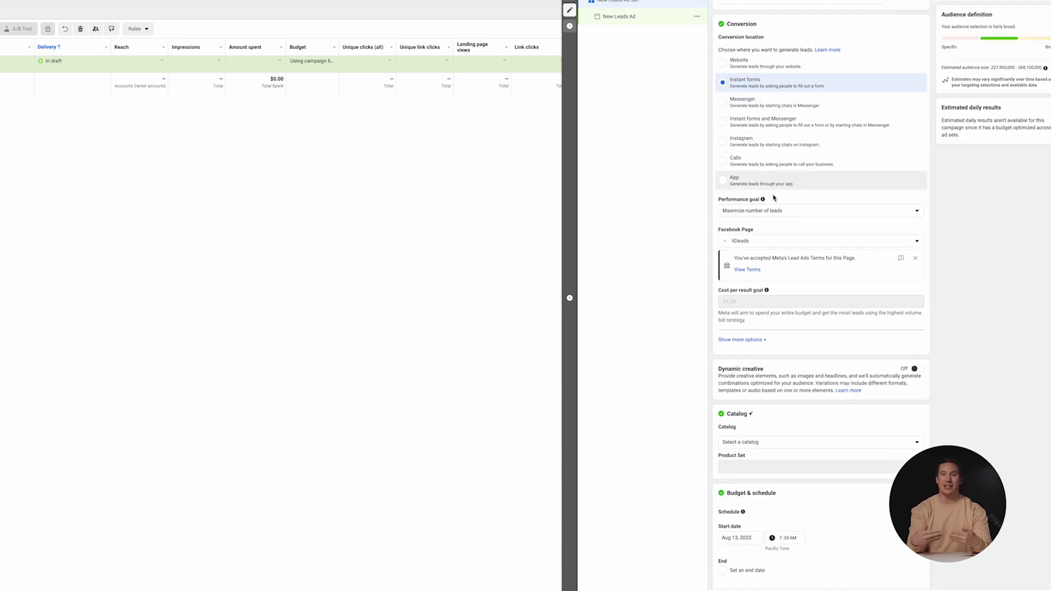
scroll(766, 219, down, 1)
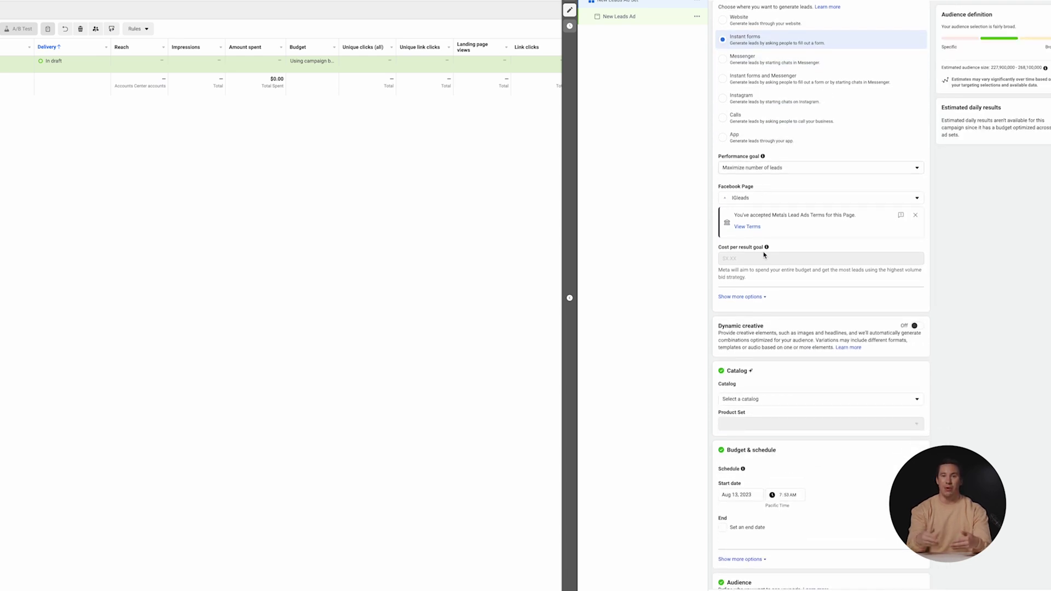
scroll(764, 255, down, 2)
scroll(763, 280, down, 3)
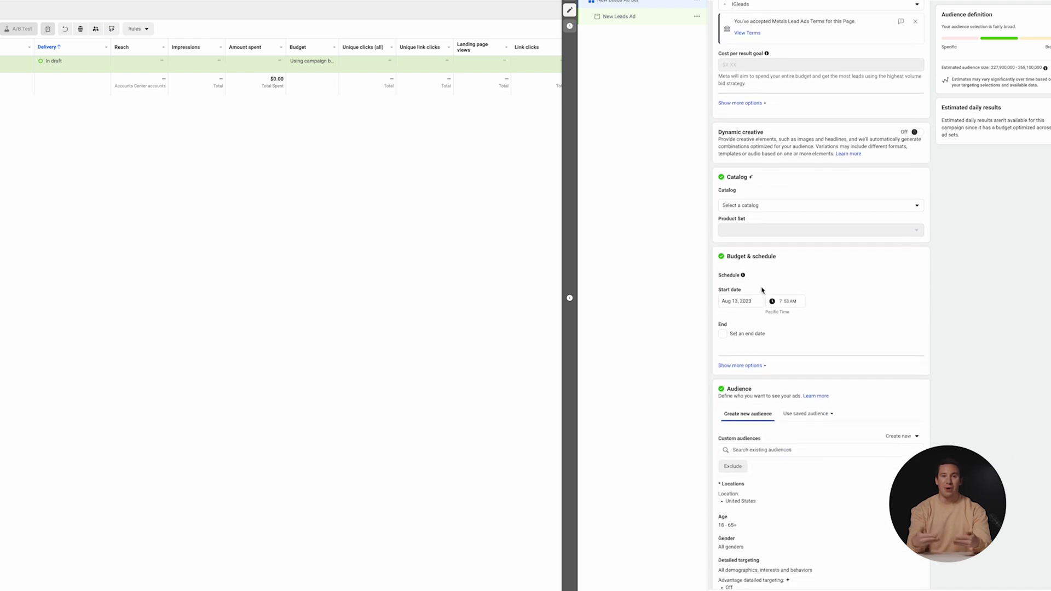
scroll(763, 289, down, 3)
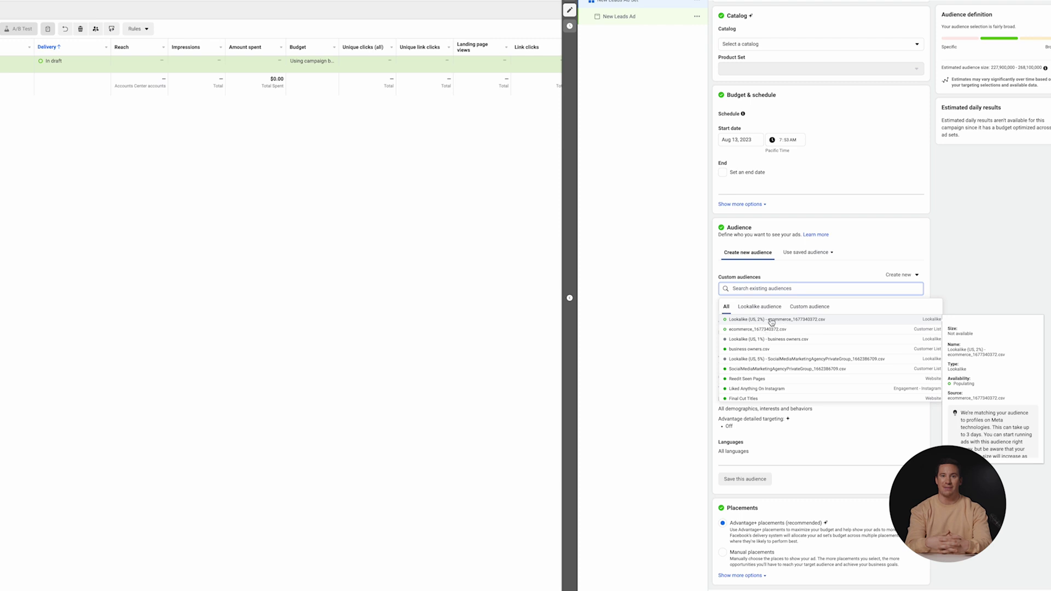
click(771, 321)
click(965, 270)
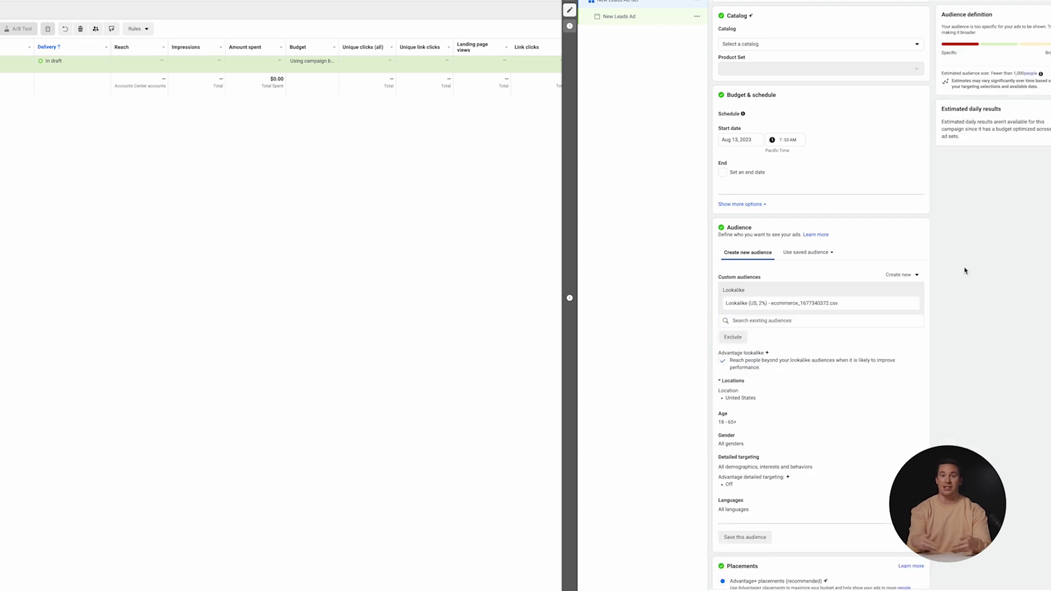
click(829, 320)
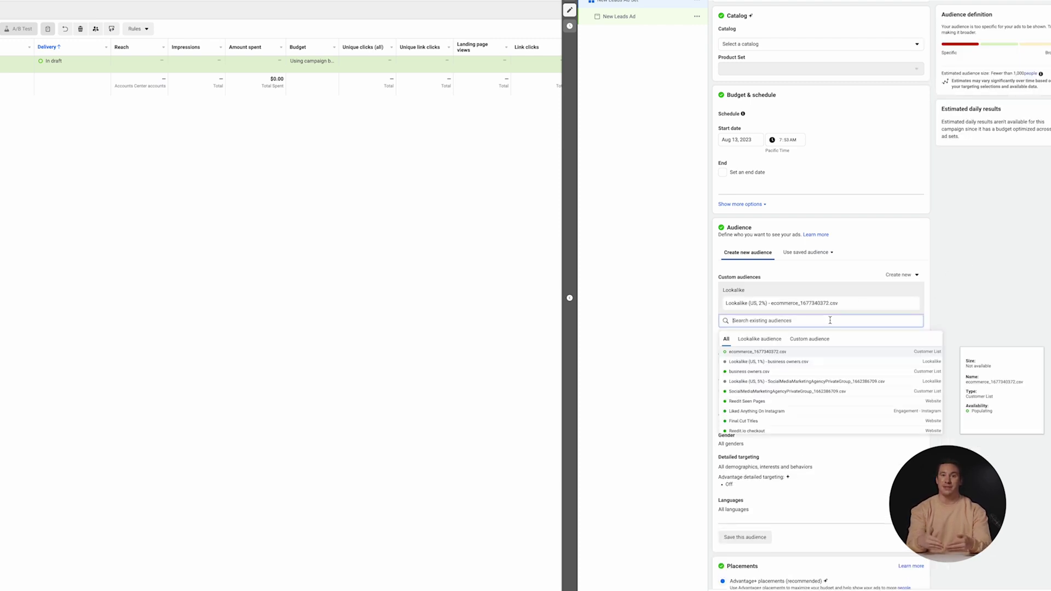
mouse_move(768, 362)
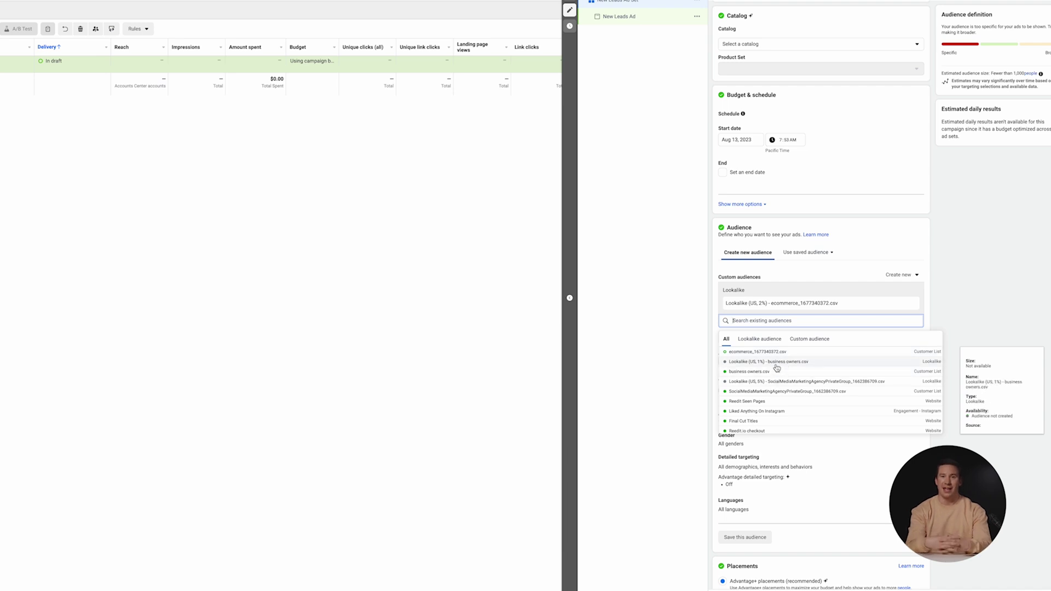
click(758, 341)
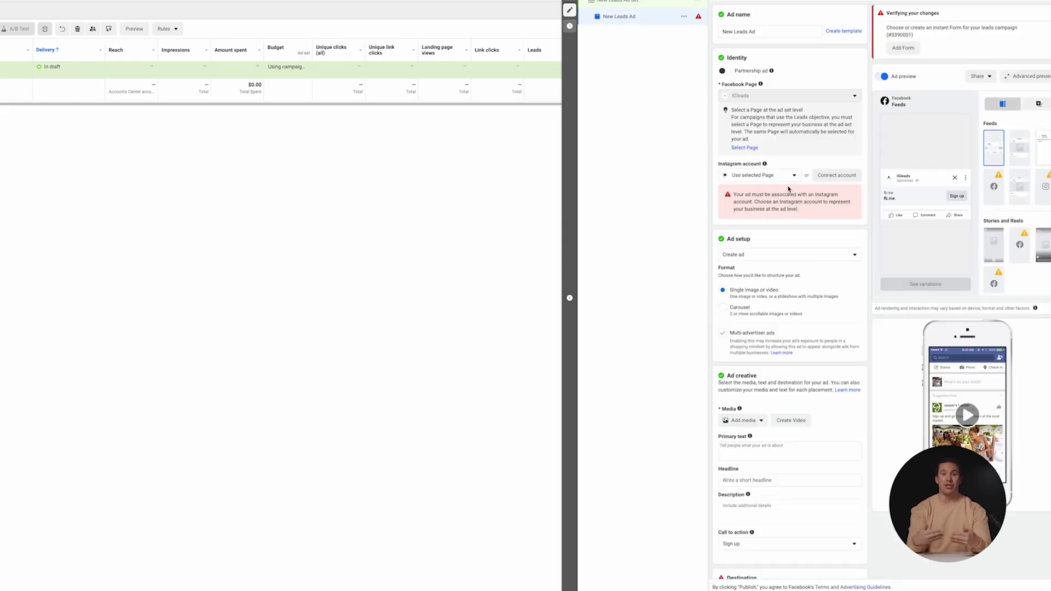
- Choose IGleads.io as the lead ad's Instagram account
click(787, 177)
click(761, 206)
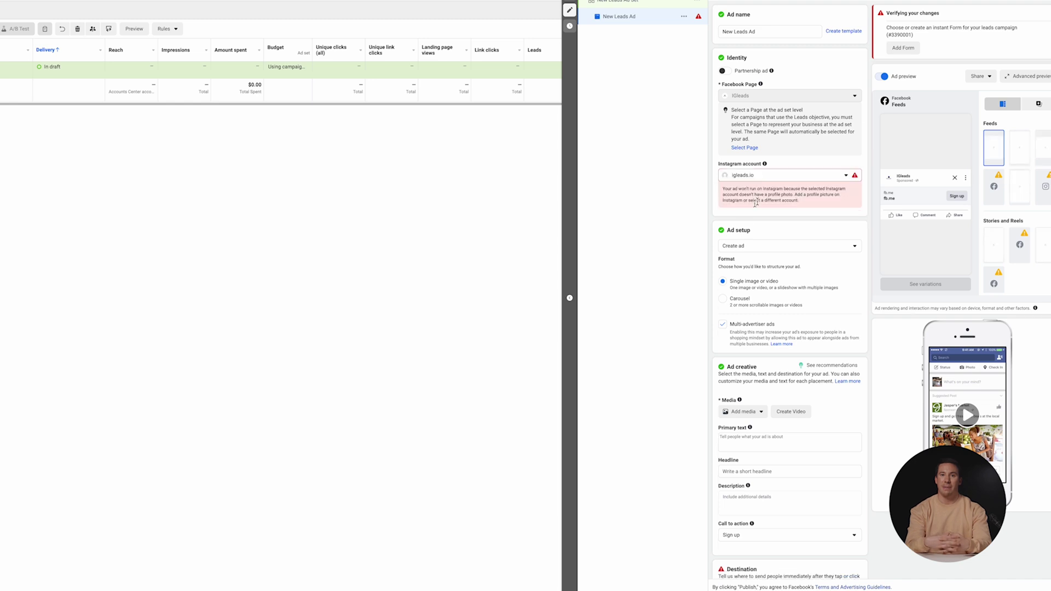
scroll(773, 222, down, 2)
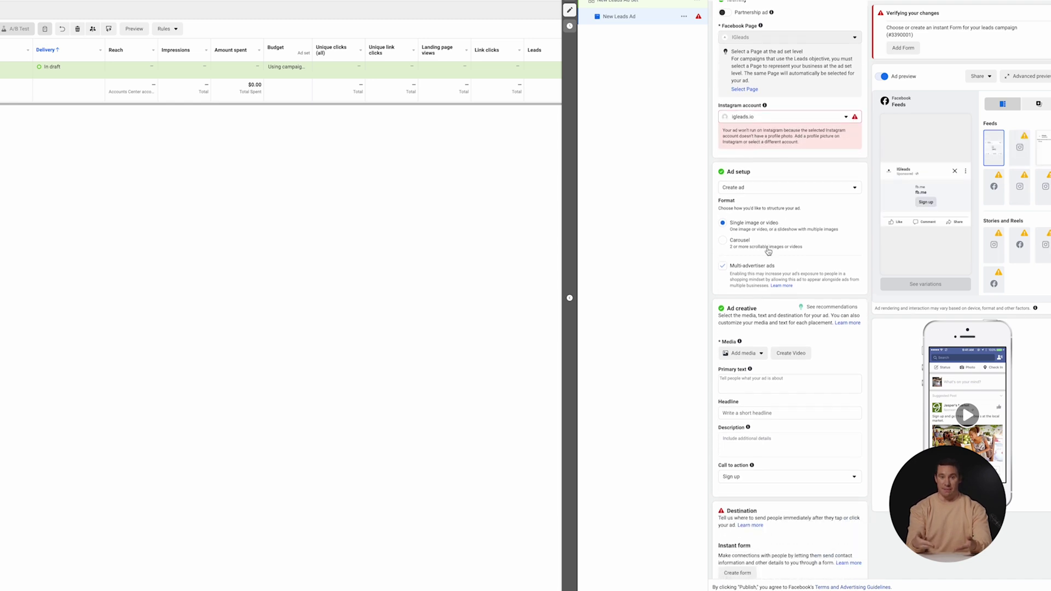
scroll(764, 243, down, 1)
scroll(764, 244, down, 2)
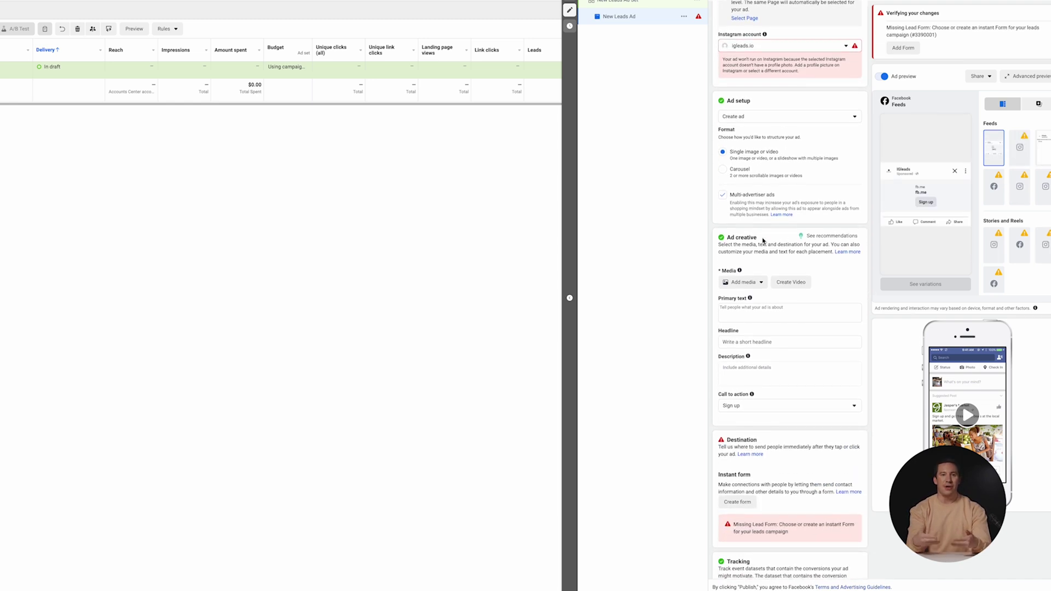
scroll(762, 221, down, 2)
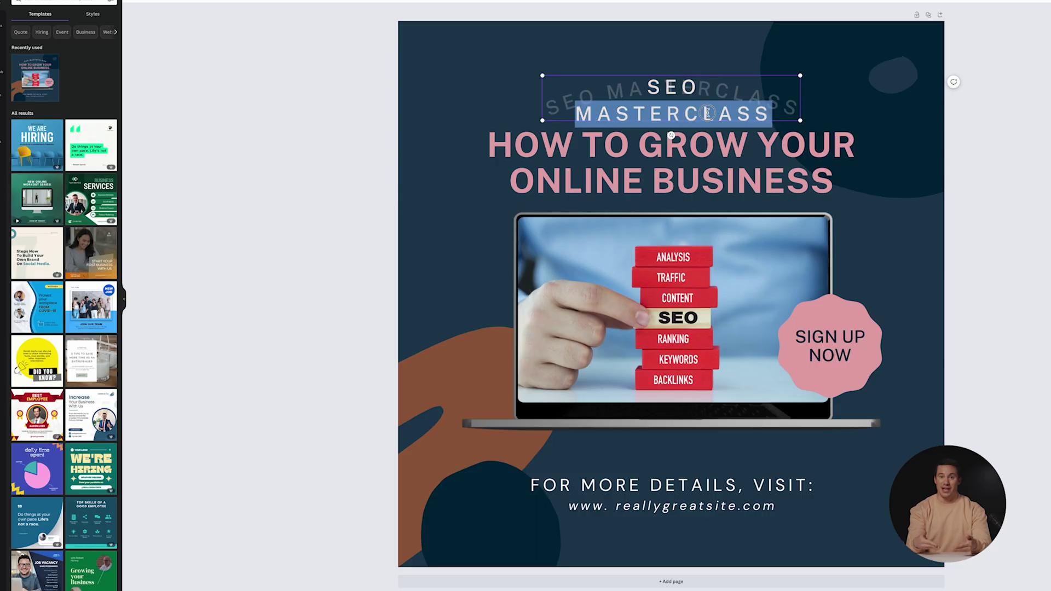
- Select the SEO MASTERCLASS heading text in the Canva design for replacement
drag(770, 115, 648, 95)
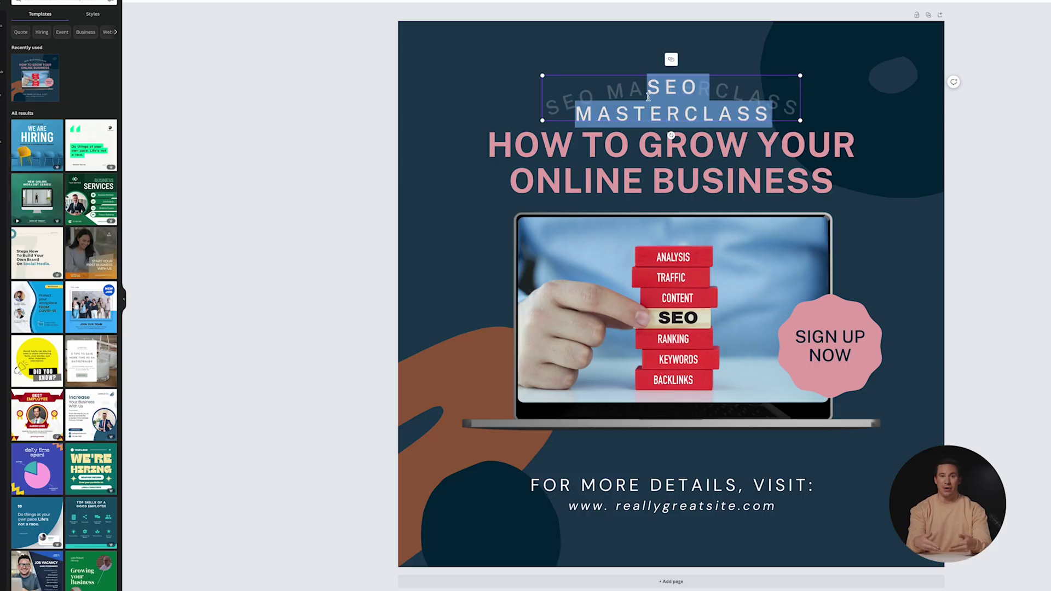
text(AG)
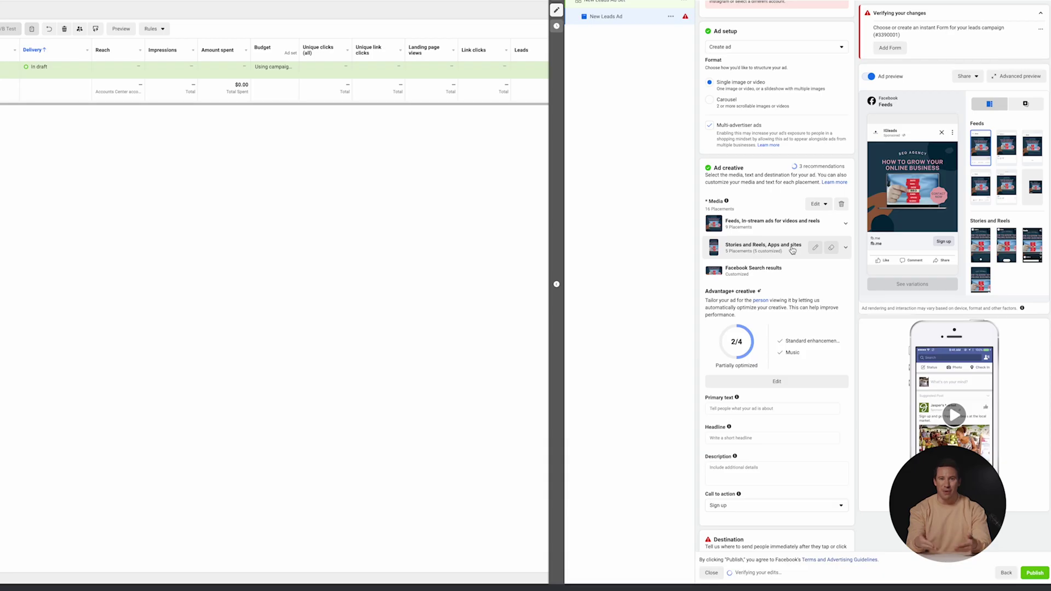
scroll(793, 251, down, 3)
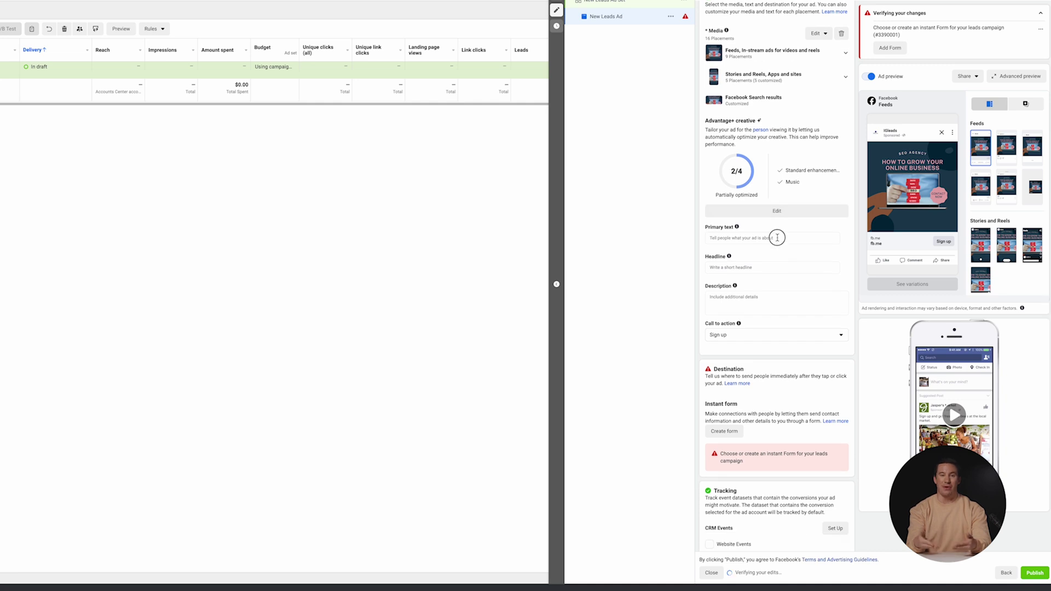
- Write the SEO and online sales primary text and headline, then create an instant form
click(777, 237)
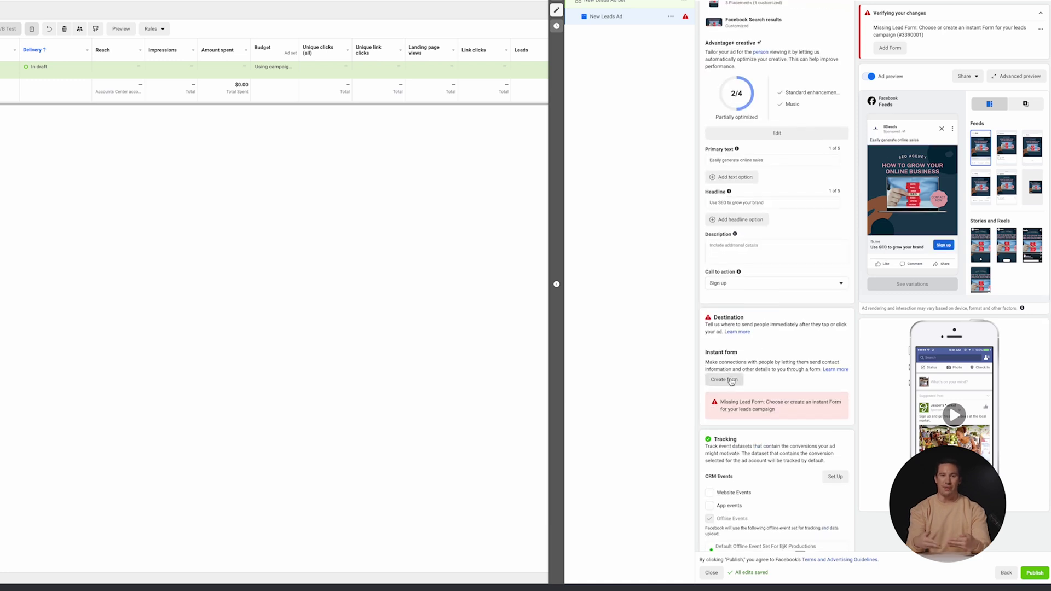
click(725, 380)
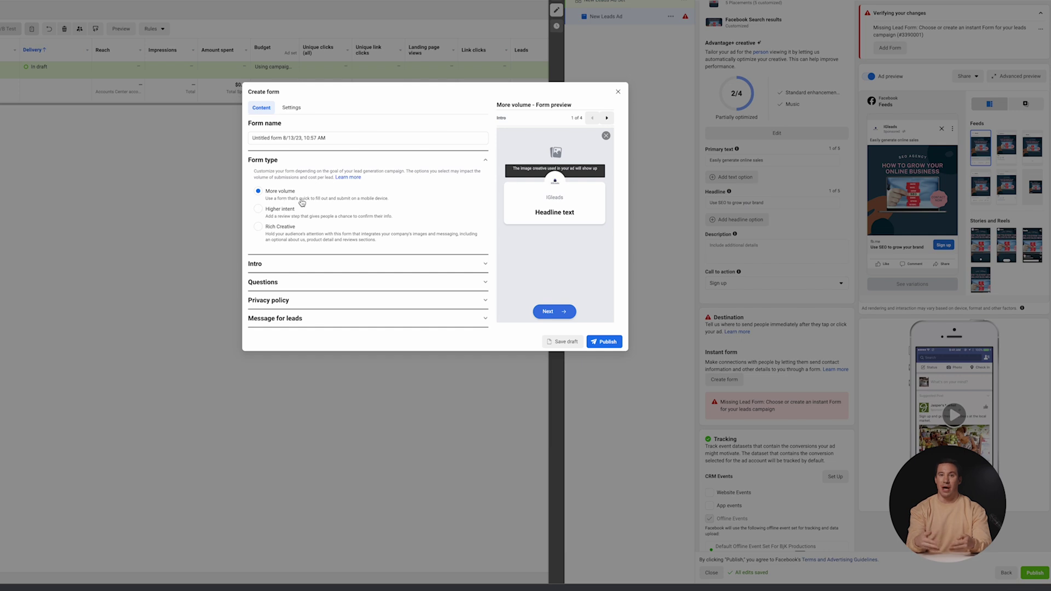
- Upload the SEO Masterclass PNG from Extreme SSD as the form's intro background image
click(328, 263)
scroll(359, 241, down, 1)
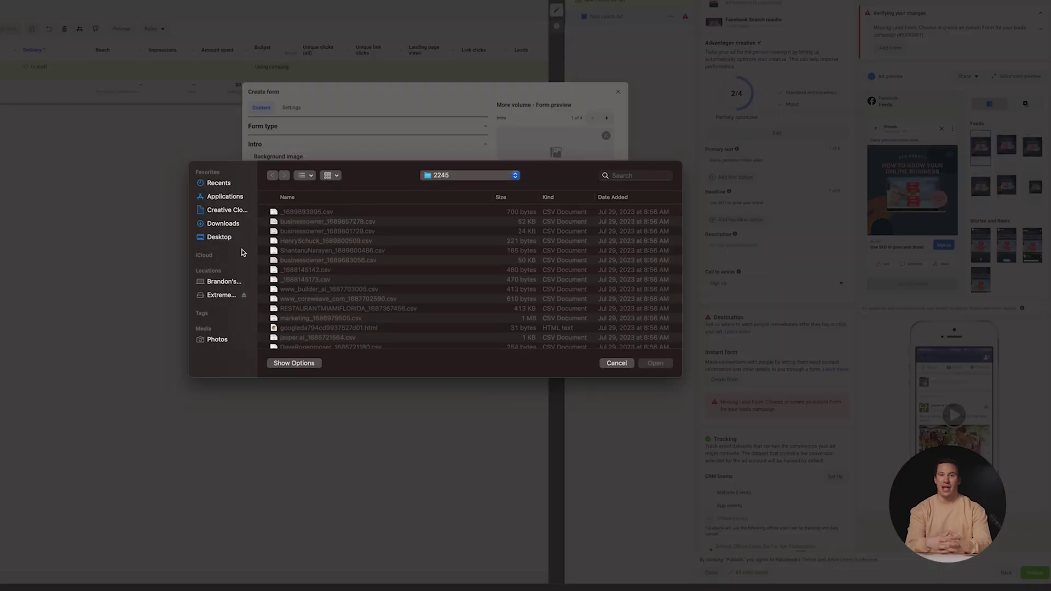
click(221, 295)
double_click(312, 213)
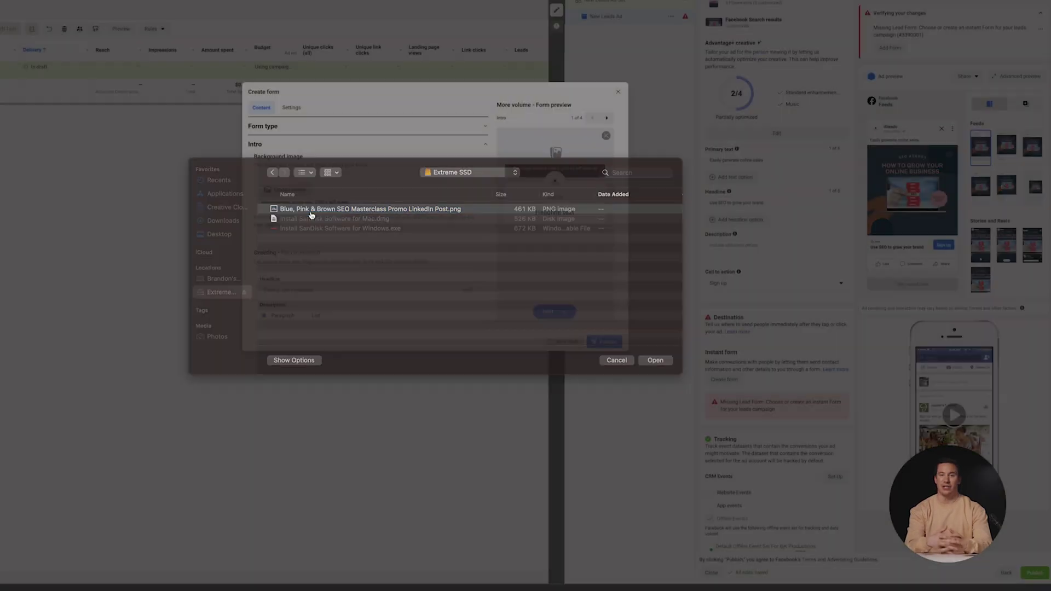